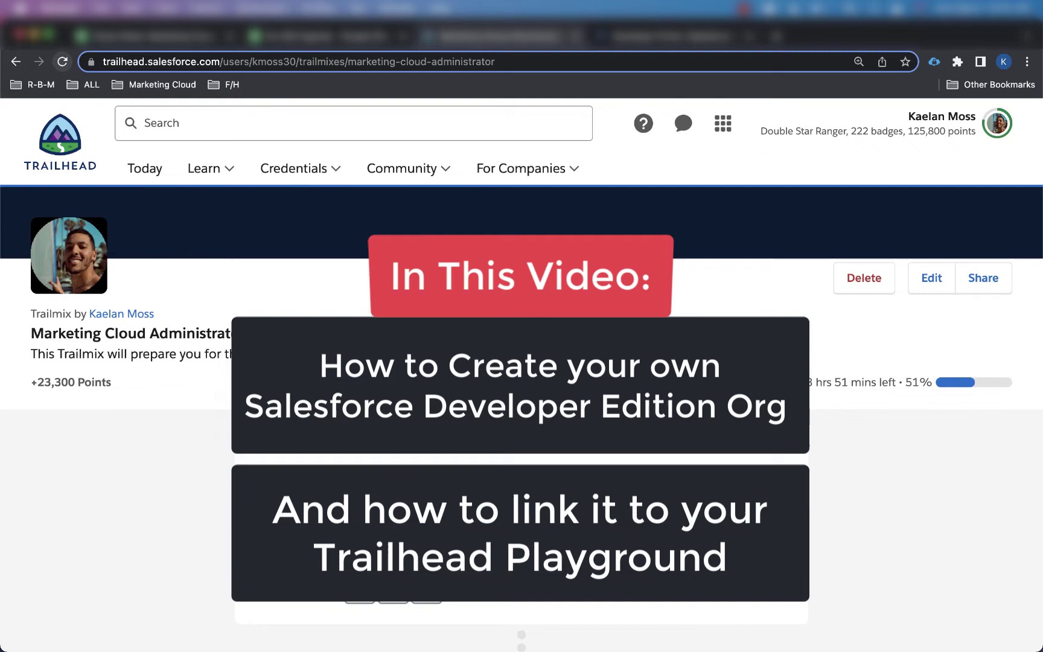
# Step: Open the Developer Edition signup form on Salesforce Developers and enter the first and last name
pyautogui.click(667, 38)
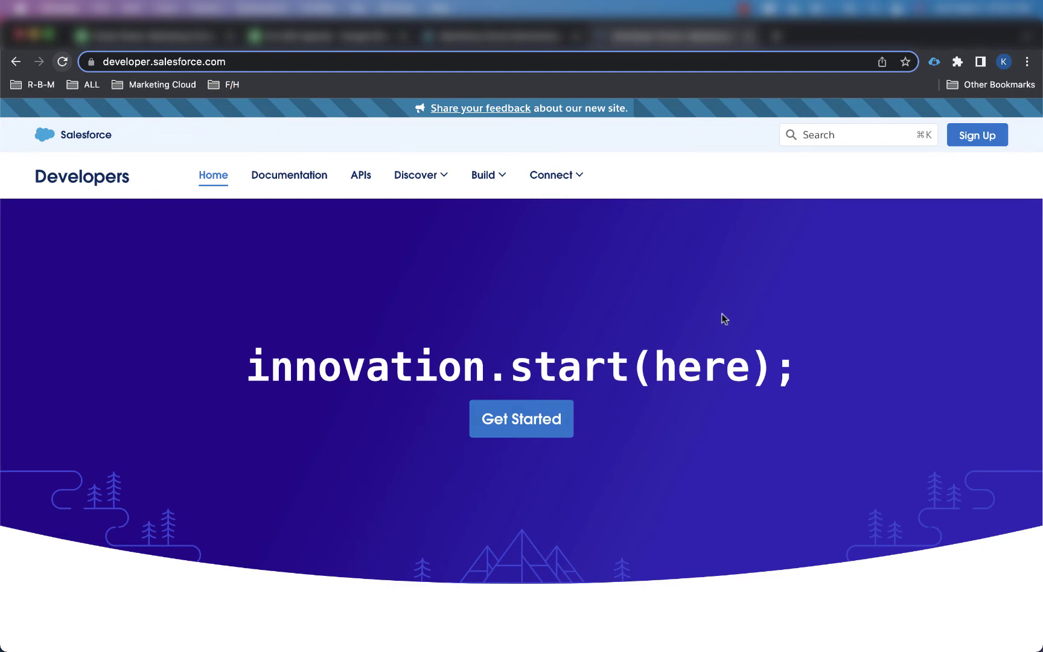
pyautogui.click(972, 146)
pyautogui.scroll(-2, 475, 286)
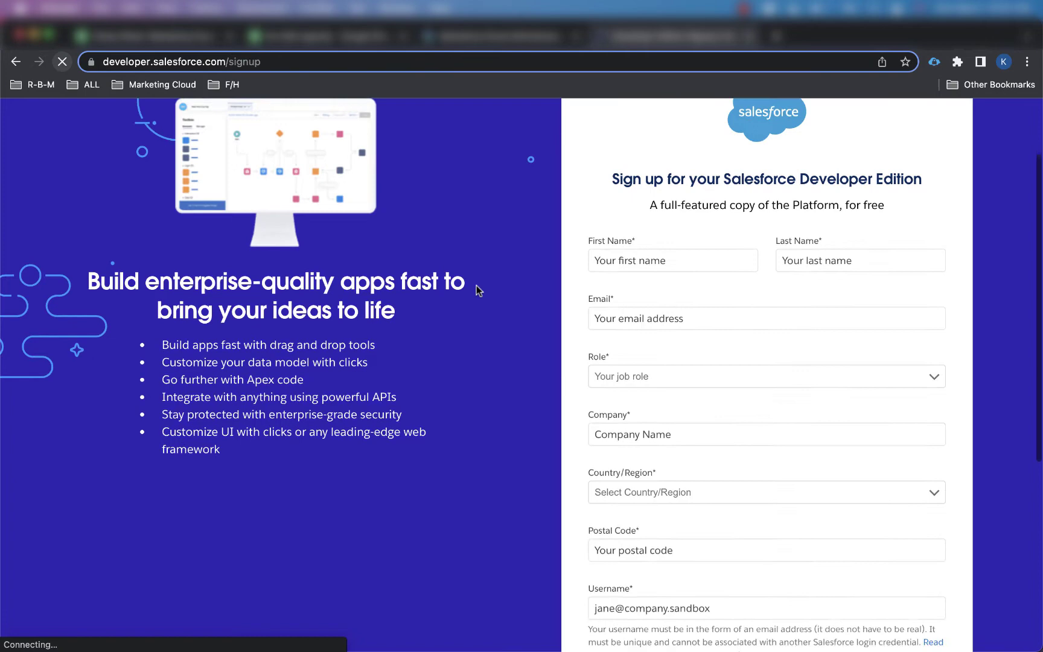
pyautogui.scroll(-2, 477, 290)
pyautogui.click(636, 356)
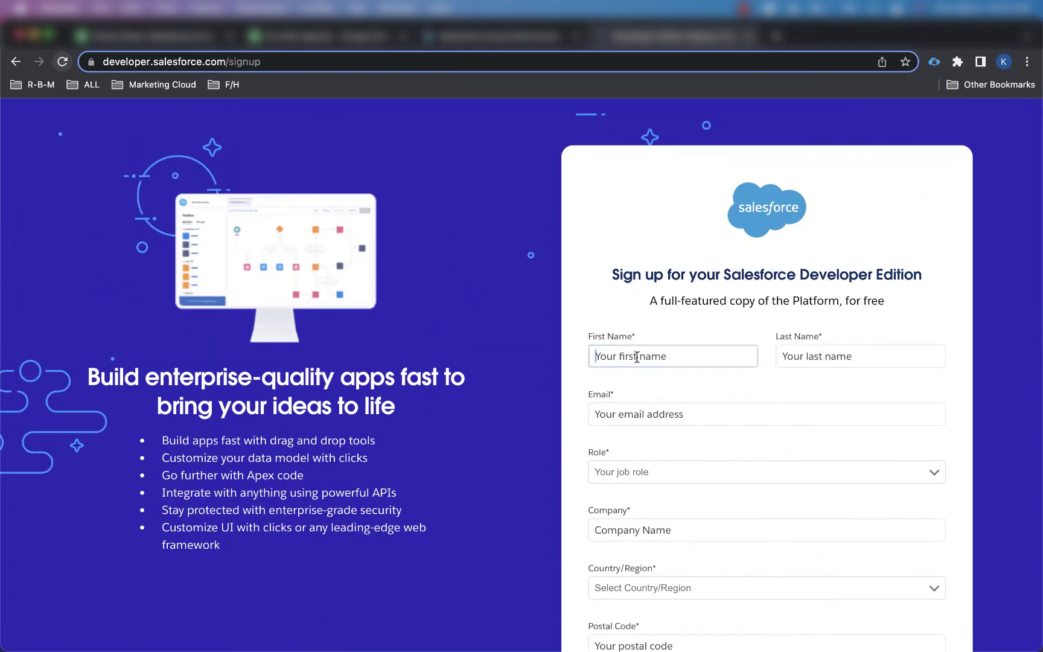
pyautogui.press('Tab')
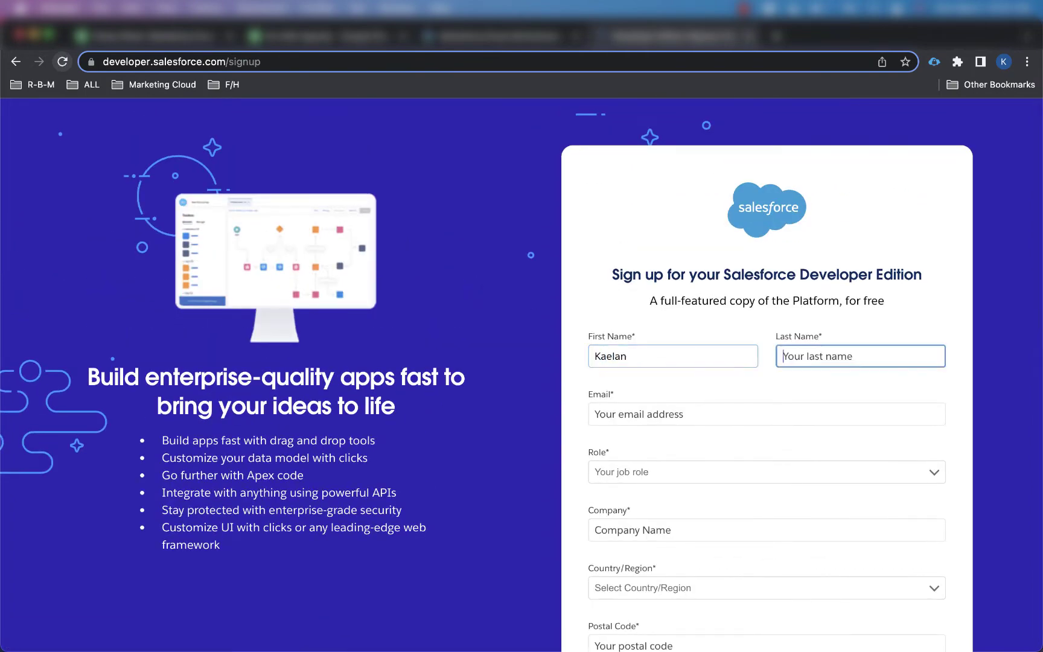
pyautogui.scroll(-2, 637, 358)
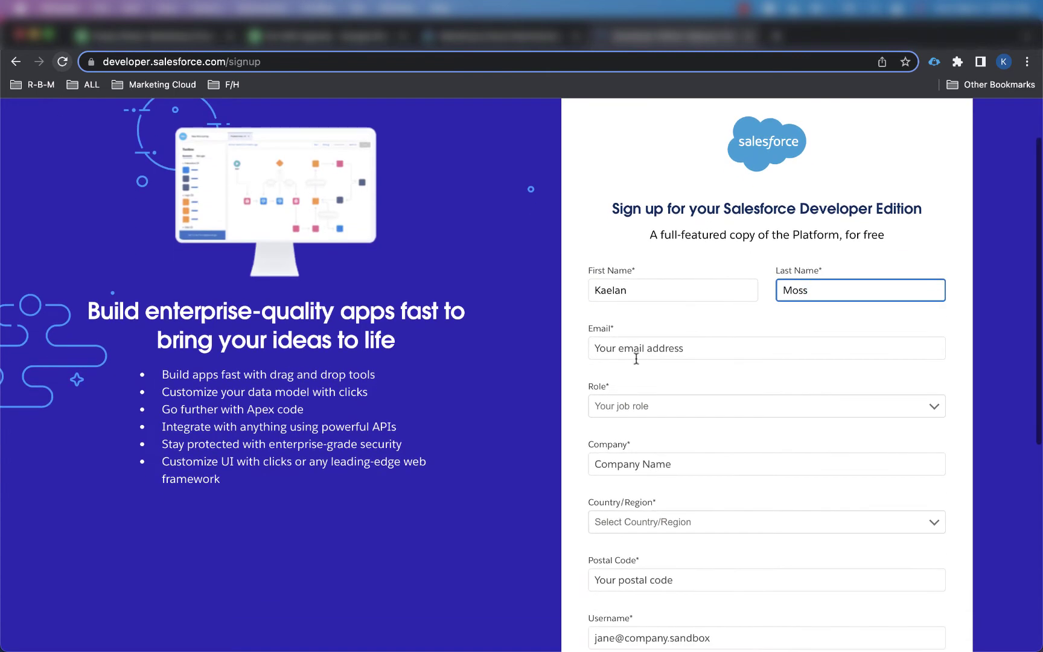
# Step: Choose Administrator as the role and enter 'My Company' as the company
pyautogui.click(690, 407)
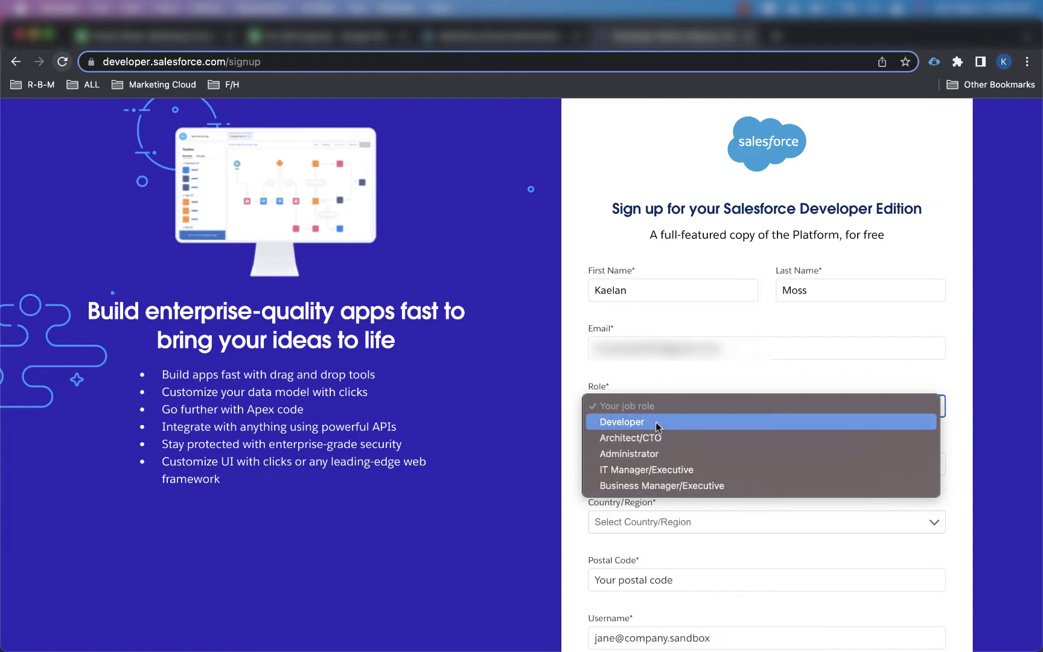
pyautogui.click(643, 453)
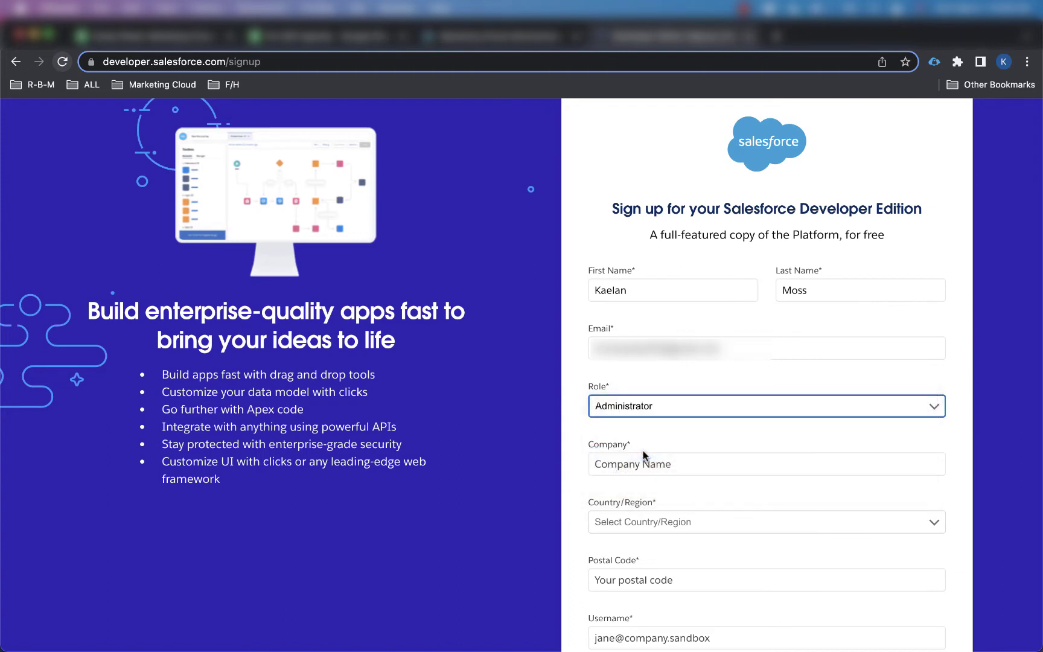
pyautogui.click(682, 462)
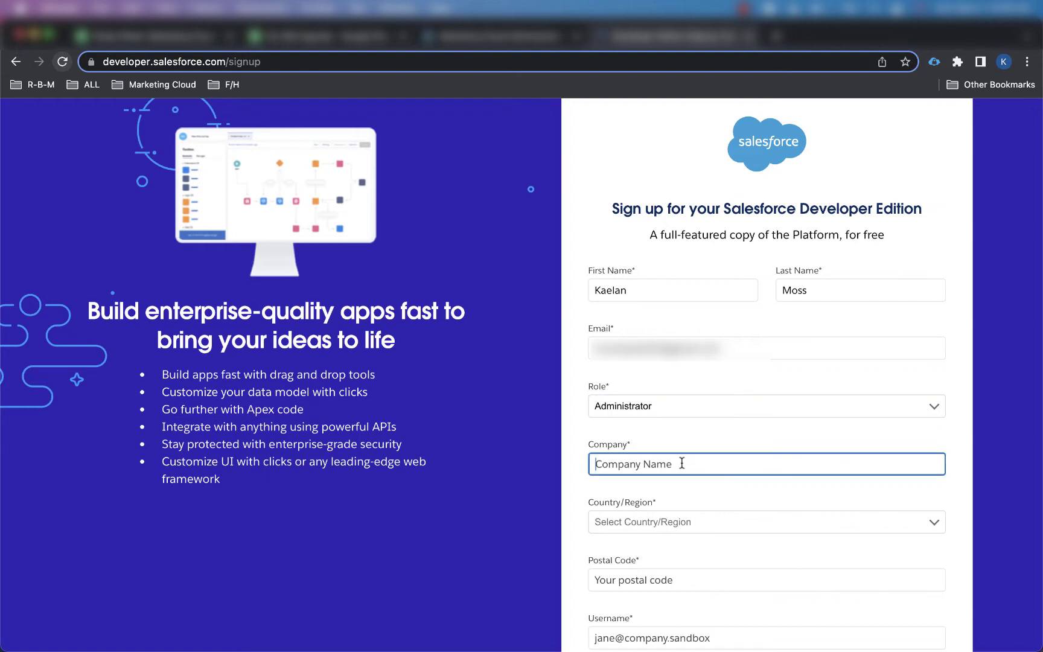
pyautogui.write('My Comany')
pyautogui.press('BackSpace')
pyautogui.press('BackSpace')
pyautogui.press('BackSpace')
pyautogui.write('pan')
# Step: Set the country to United States and fill in the postal code
pyautogui.click(705, 521)
pyautogui.scroll(-5, 664, 536)
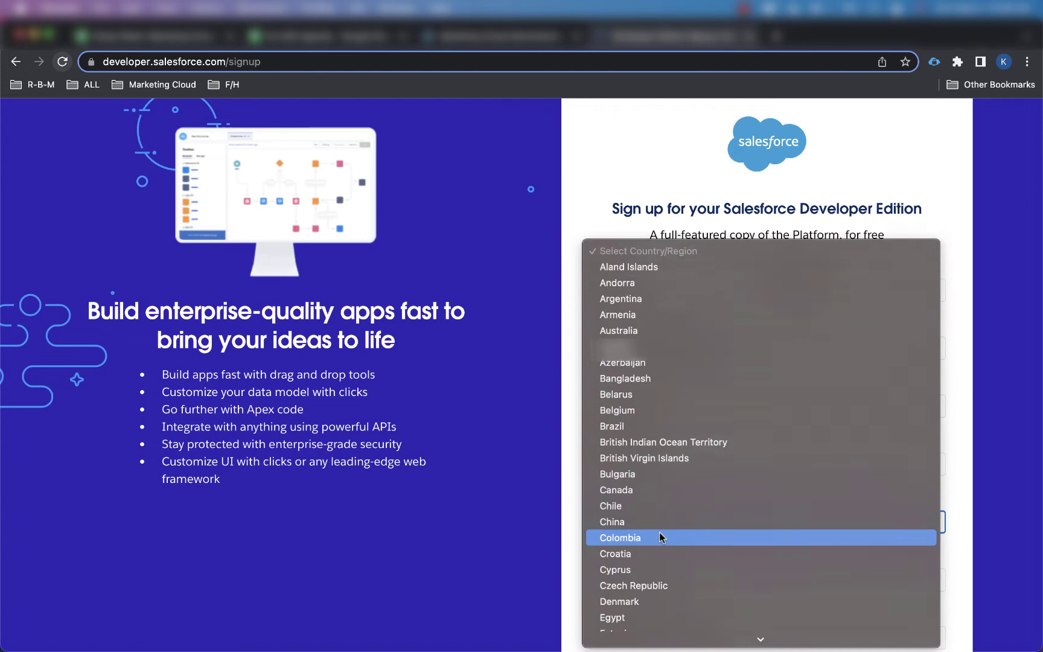
pyautogui.scroll(-20, 661, 537)
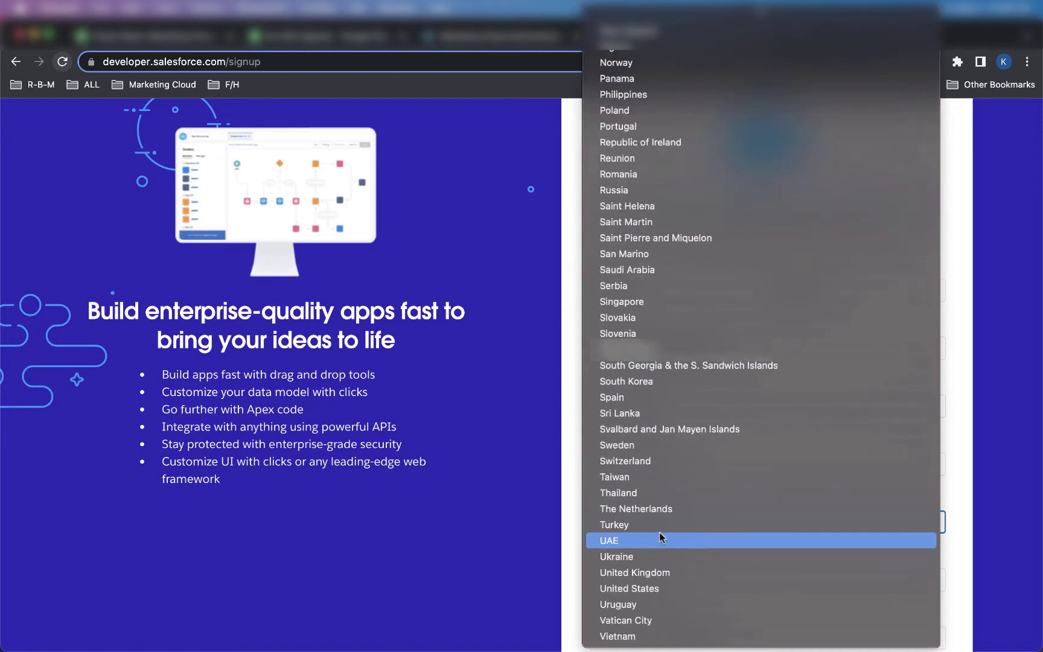
pyautogui.click(650, 588)
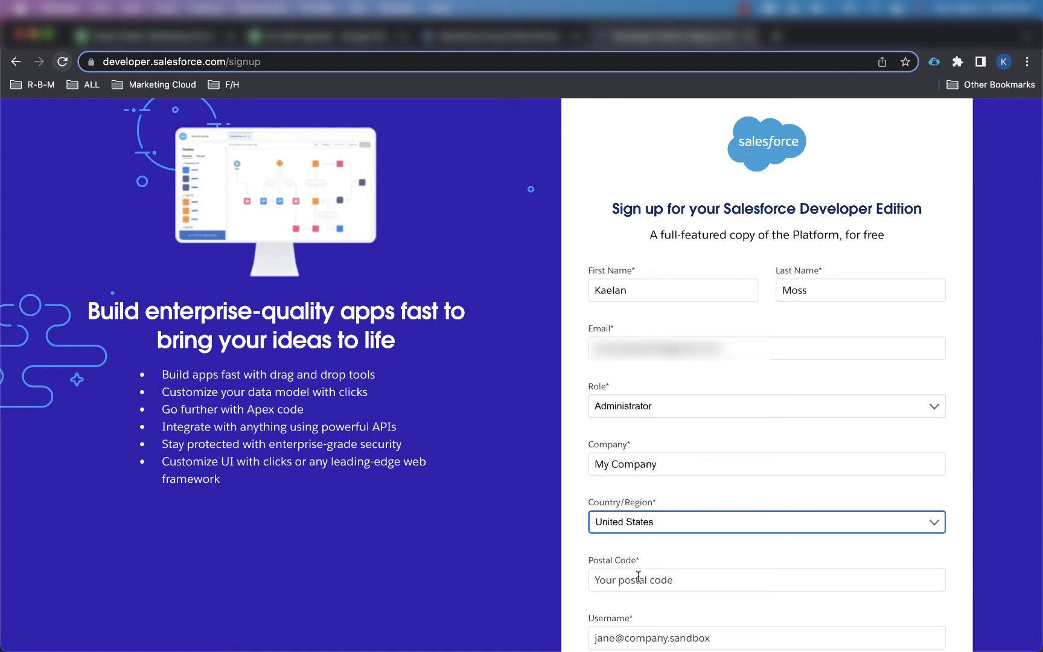
pyautogui.click(638, 576)
pyautogui.write('12345')
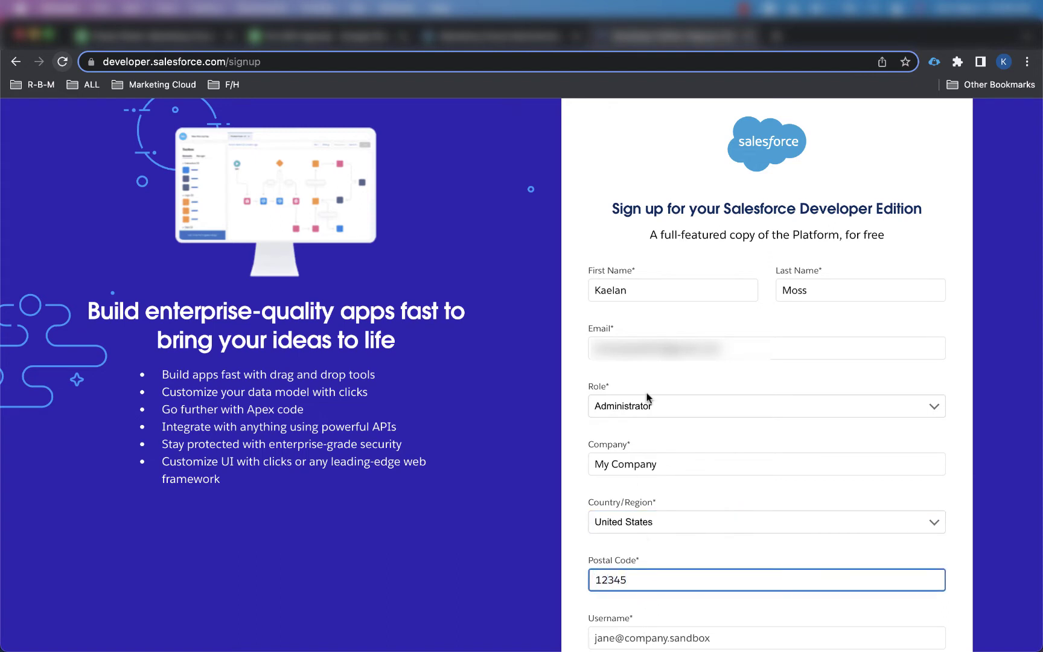
# Step: Enter the org username and submit the Developer Edition signup with Sign me Up
pyautogui.scroll(-6, 647, 393)
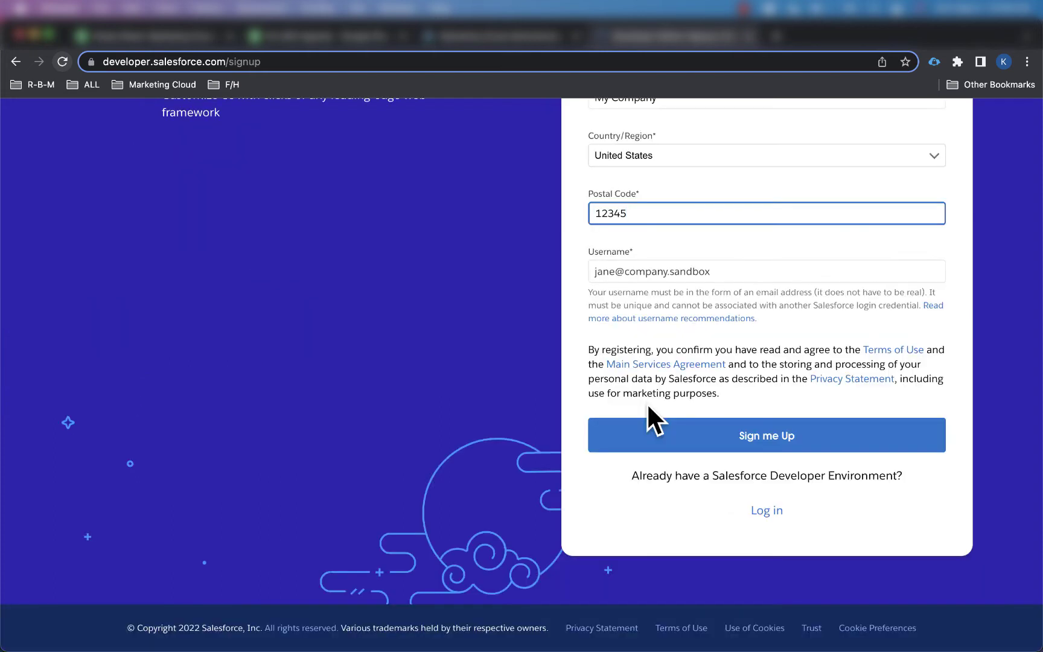
pyautogui.click(640, 274)
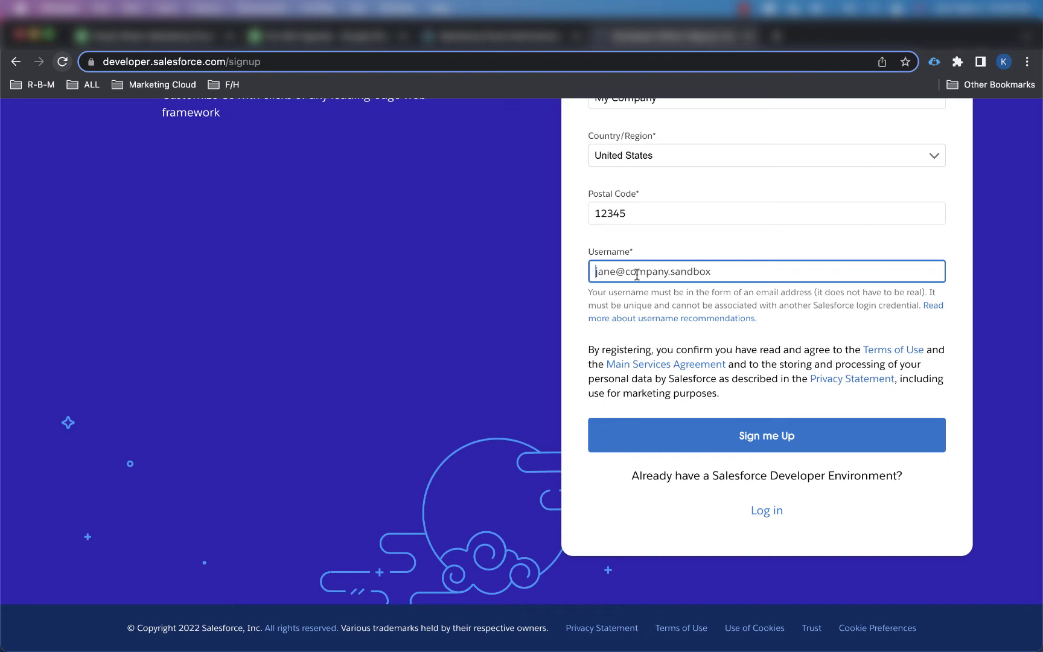
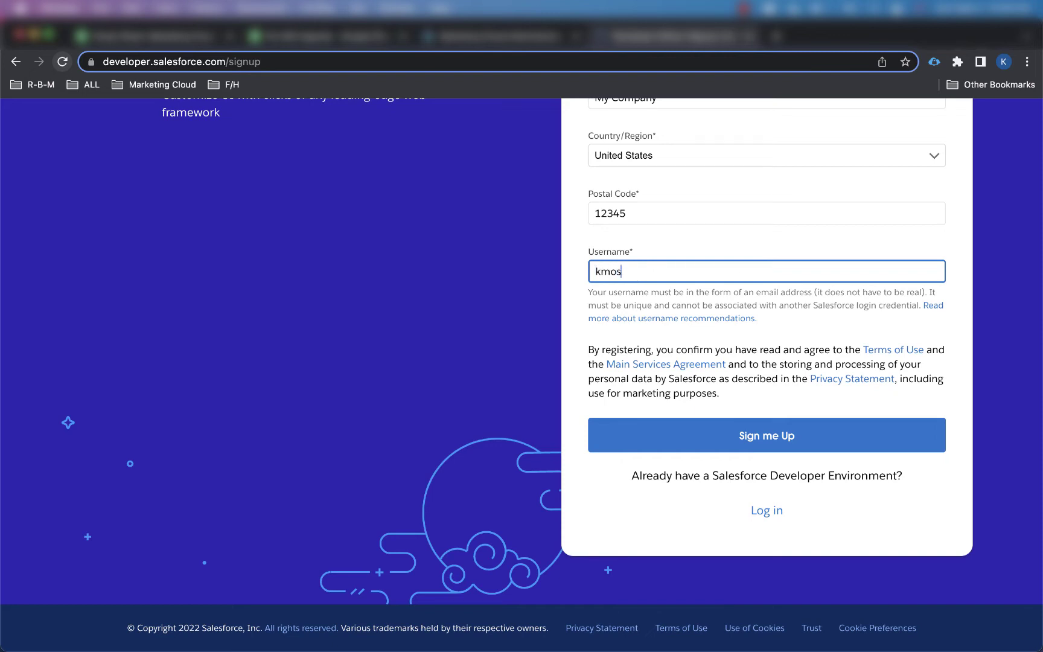
pyautogui.click(578, 304)
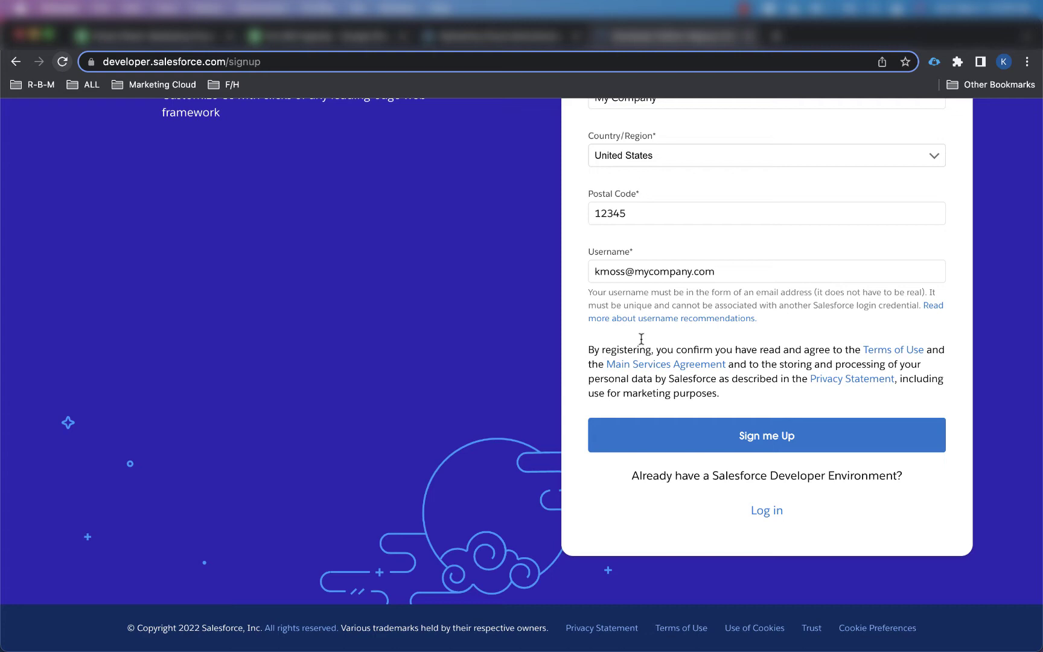
pyautogui.click(740, 434)
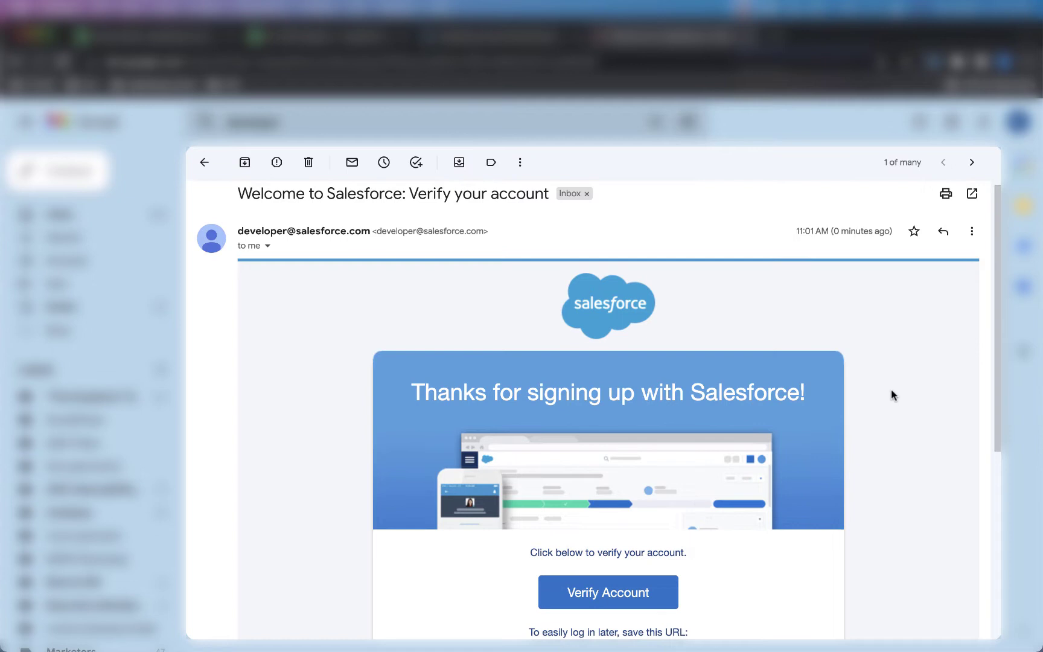
# Step: Scroll the 'Welcome to Salesforce: Verify your account' email down to the Verify Account button
pyautogui.scroll(-4, 890, 389)
pyautogui.scroll(-1, 892, 391)
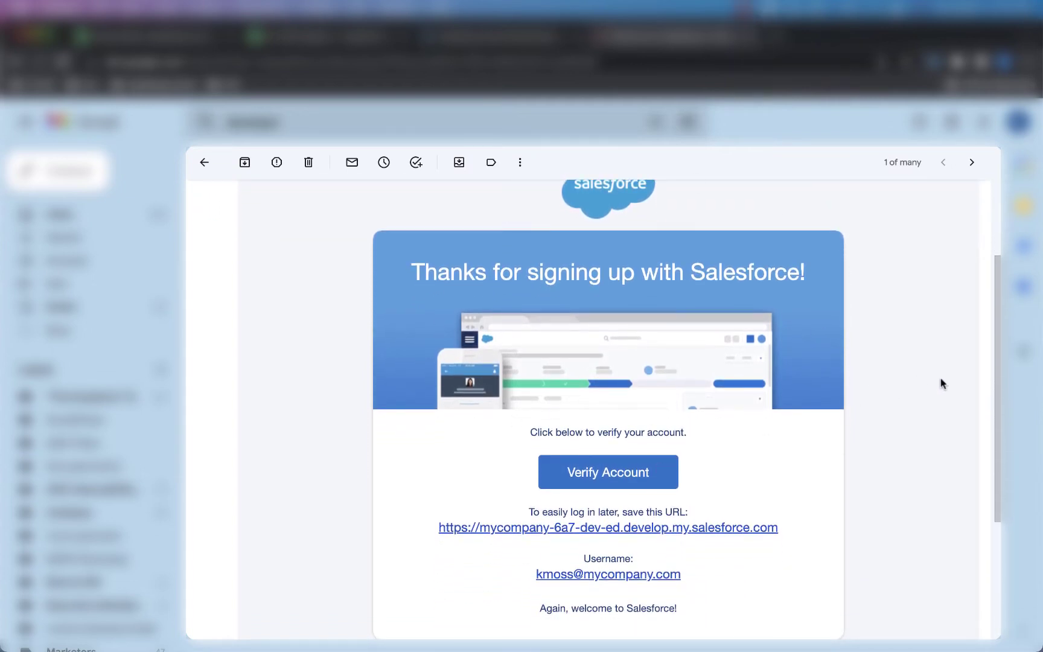
pyautogui.scroll(-2, 893, 428)
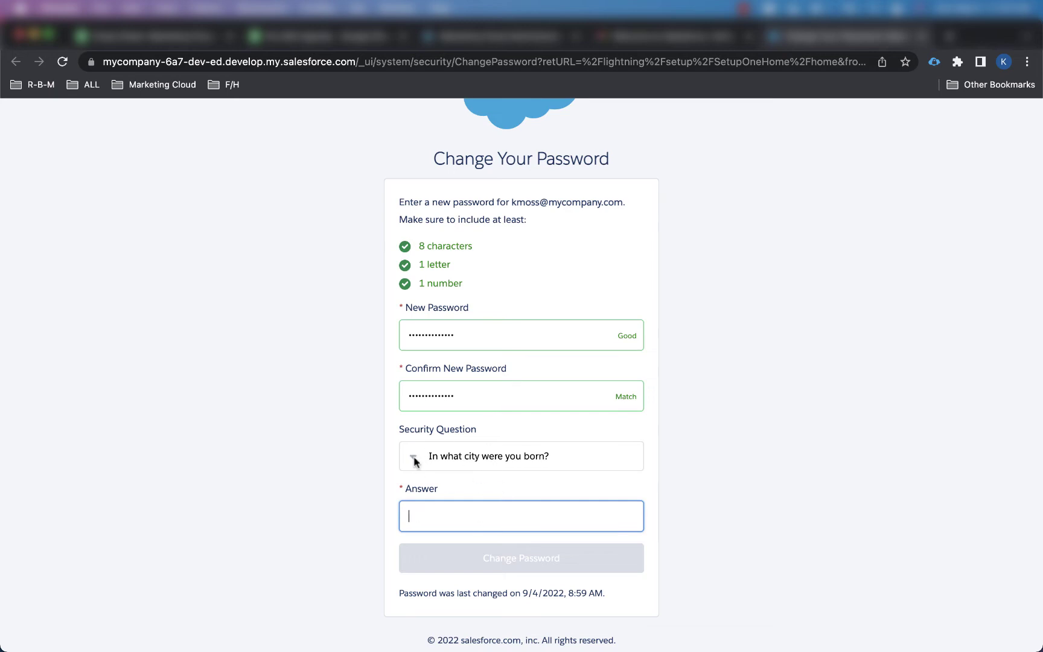
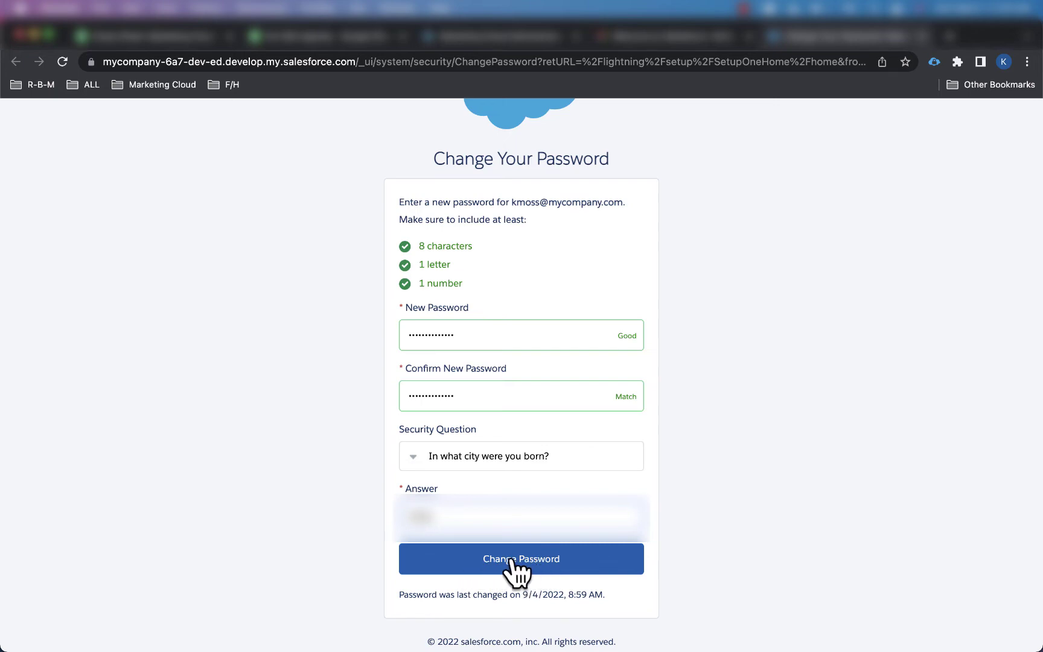
# Step: Type the security question answer and save the new password with Change Password
pyautogui.click(495, 570)
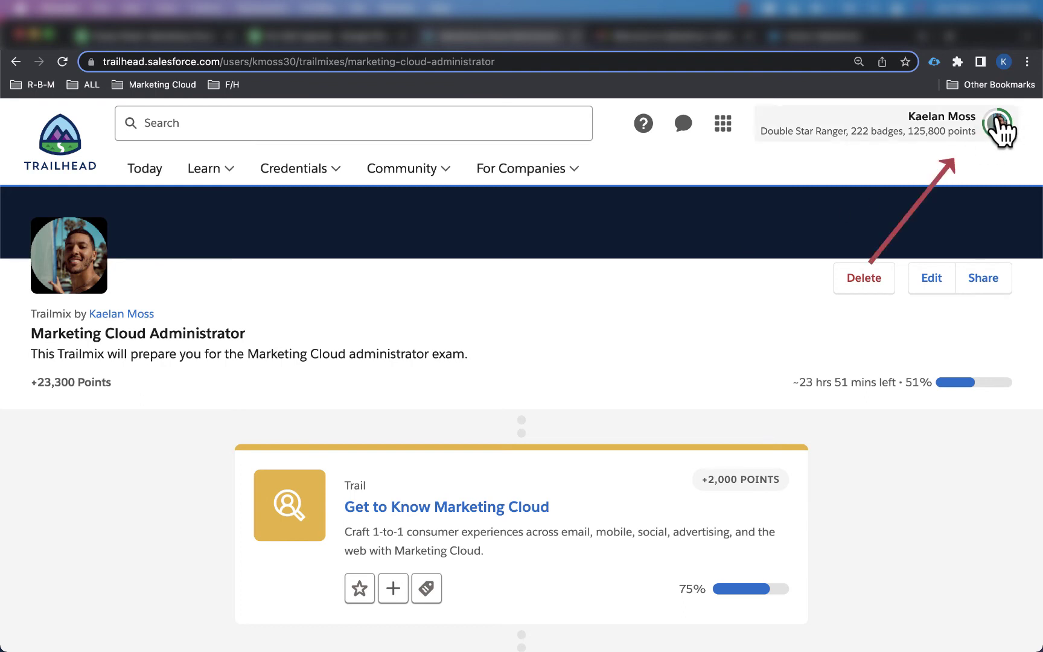
# Step: From the profile menu's Hands-On Orgs page, start Connect Org to reach the Salesforce login
pyautogui.click(997, 124)
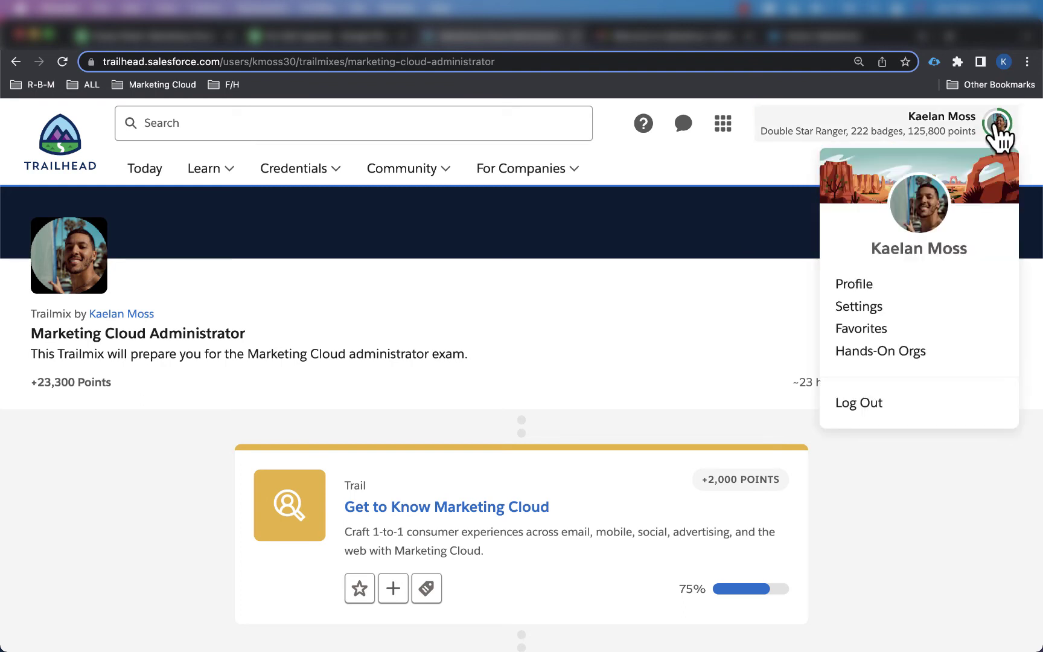
pyautogui.click(896, 357)
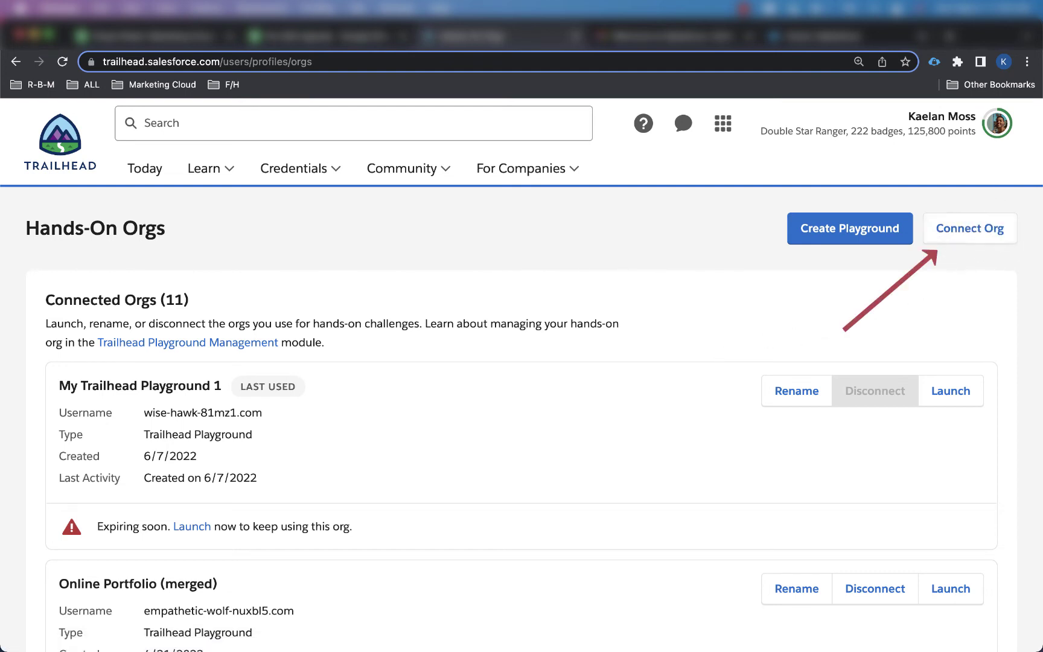
pyautogui.click(959, 243)
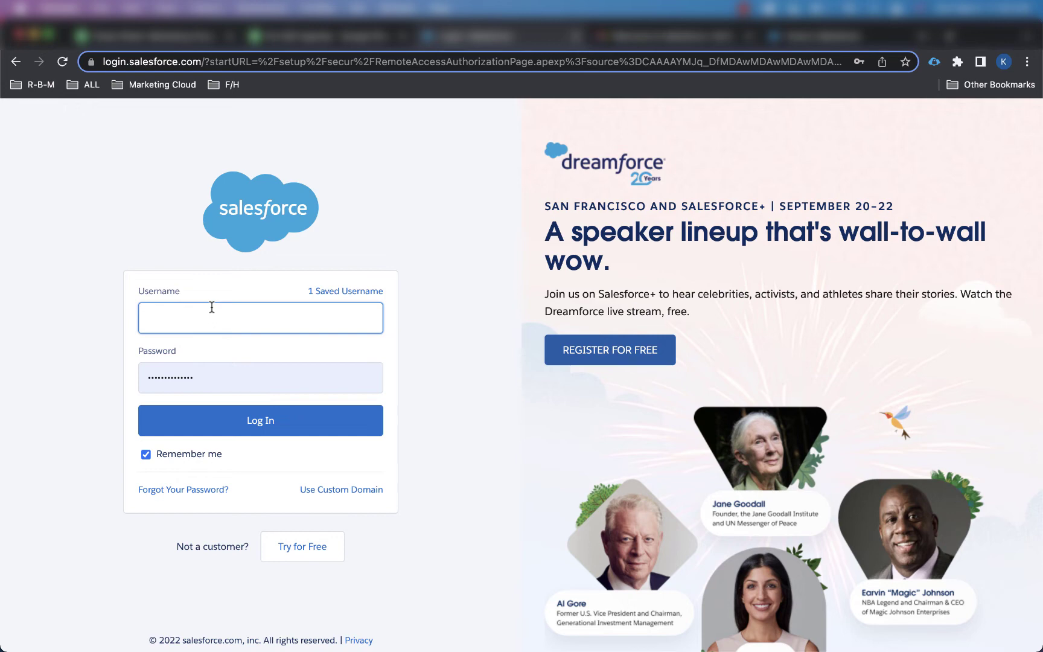
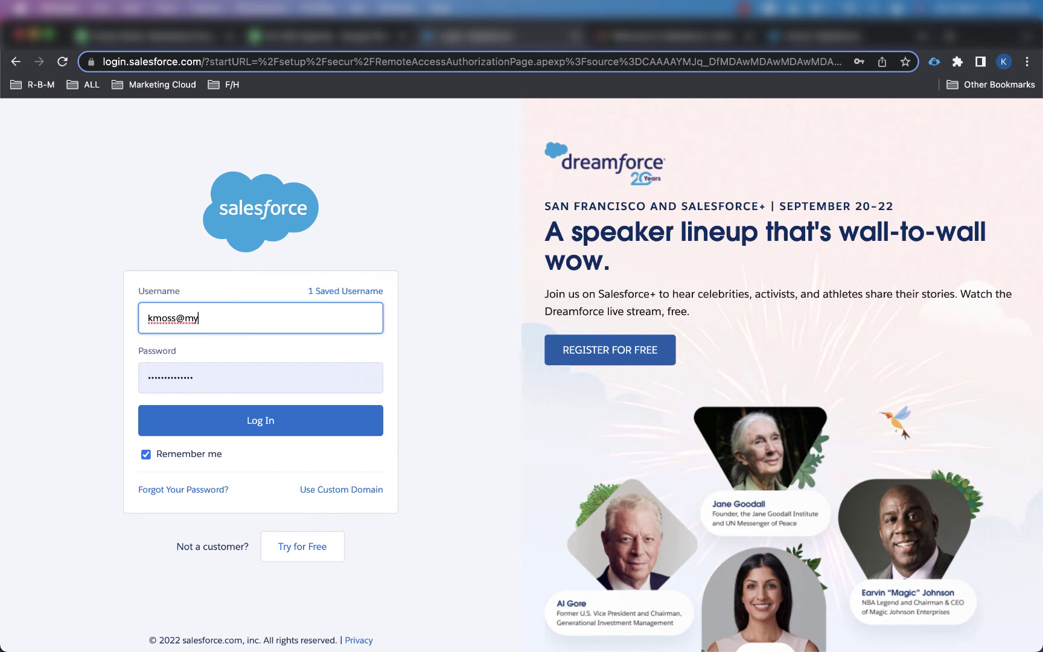
# Step: Log in with the new org's username, dismiss the save-password bubble, and allow Trailhead Connected App access
pyautogui.click(214, 371)
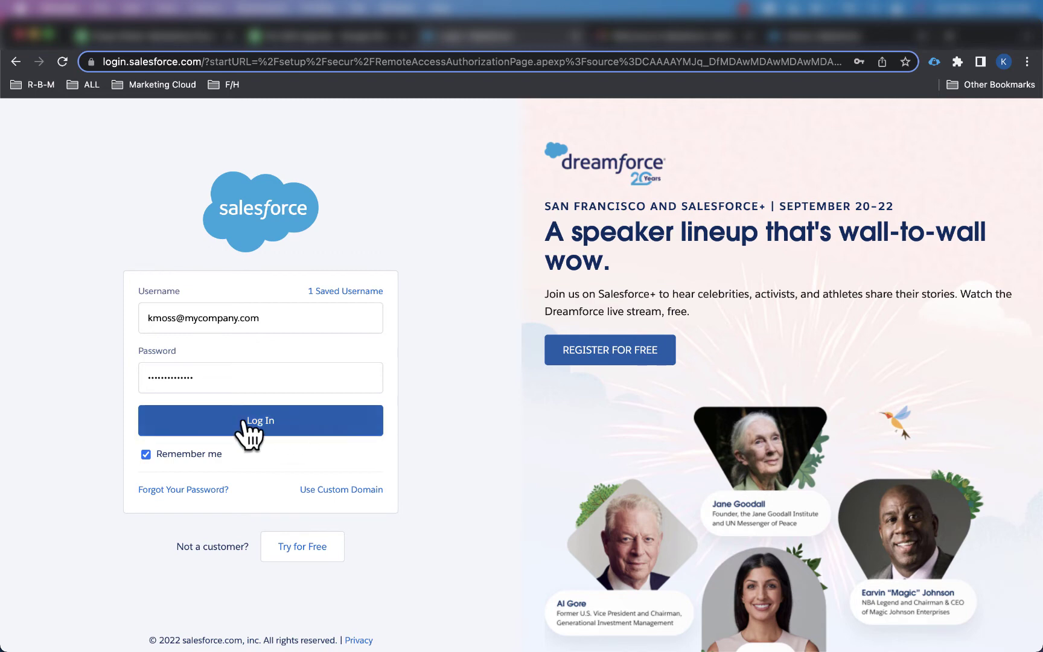
pyautogui.click(260, 432)
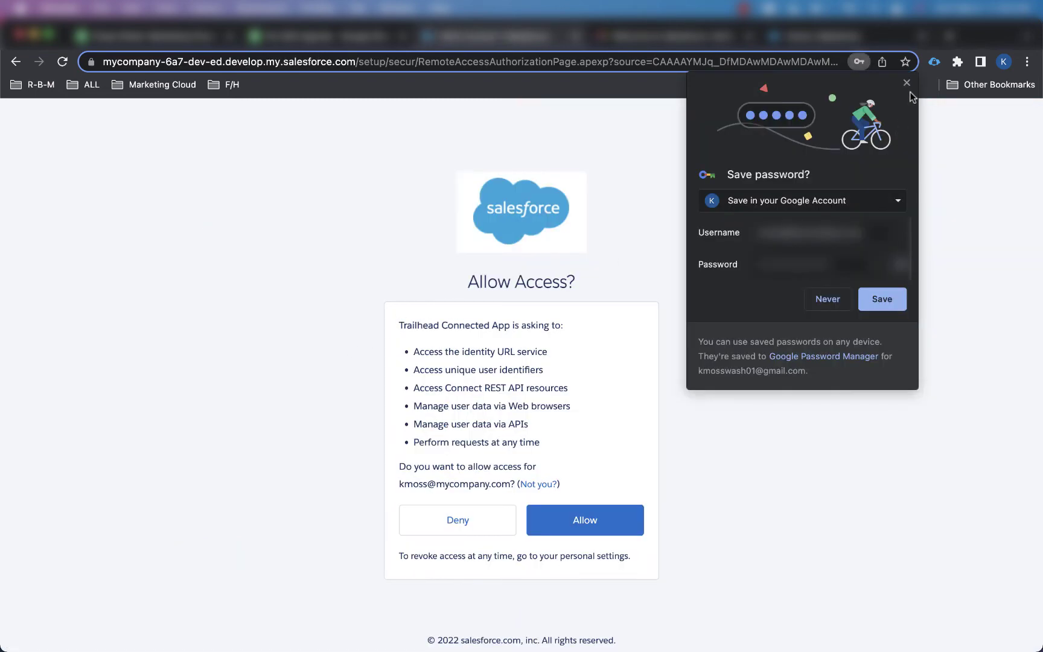
pyautogui.click(907, 84)
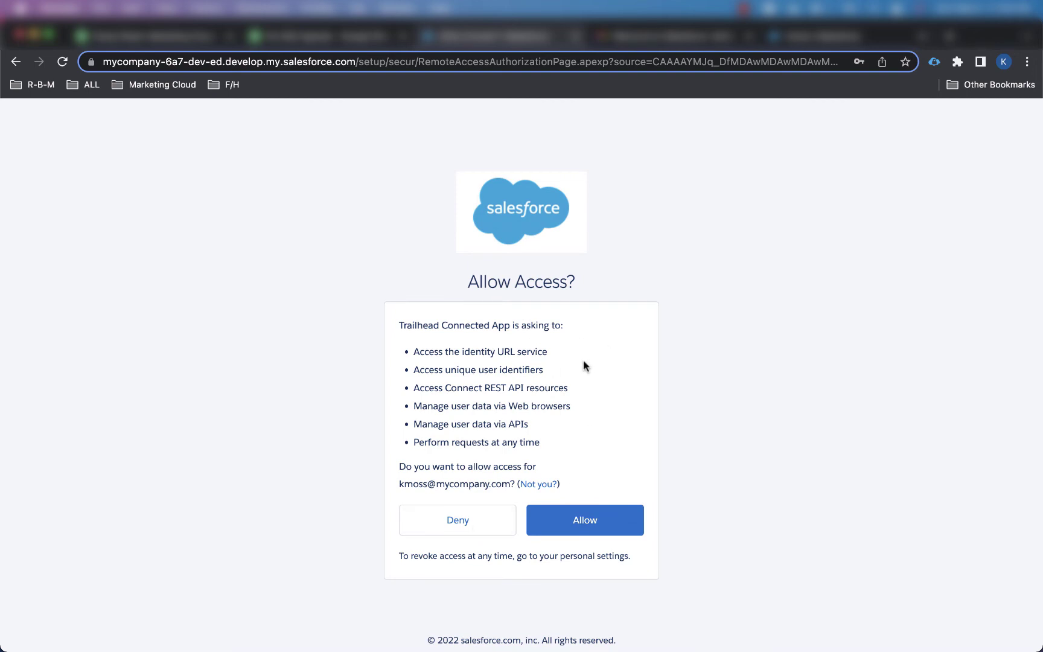
pyautogui.click(589, 526)
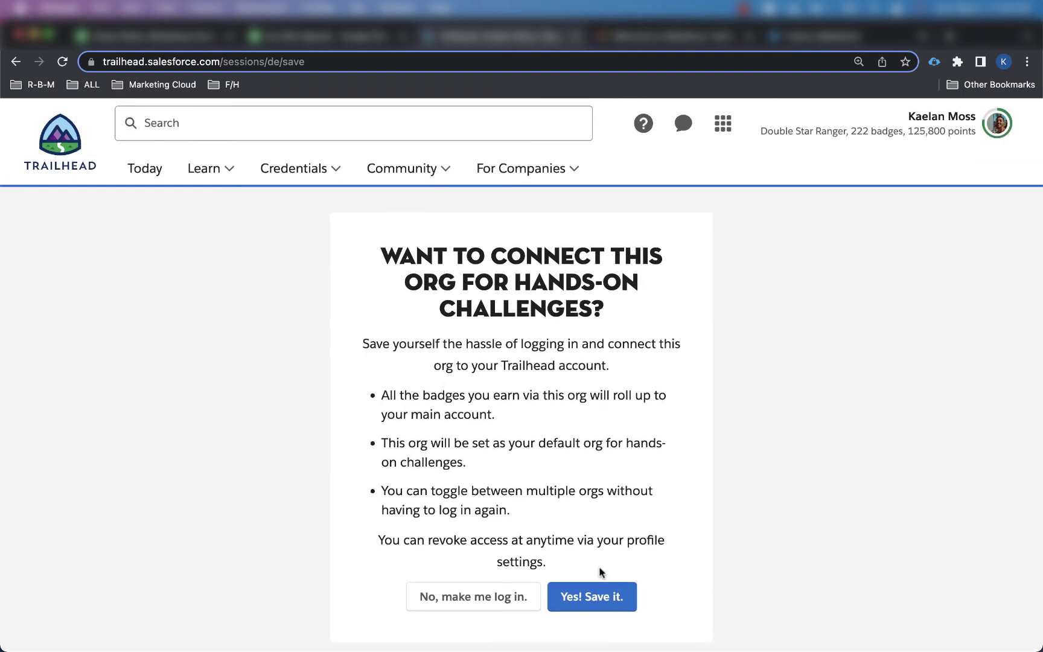
# Step: Confirm 'Yes! Save it.' to connect the org, then return to the Hands-On Orgs tab
pyautogui.click(598, 604)
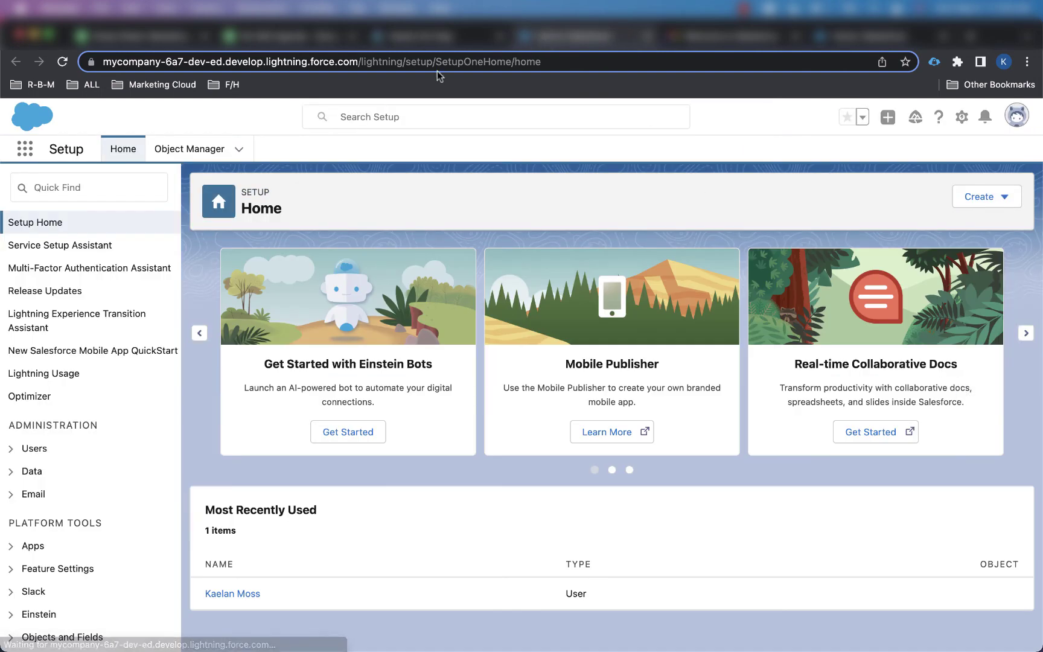
pyautogui.click(447, 36)
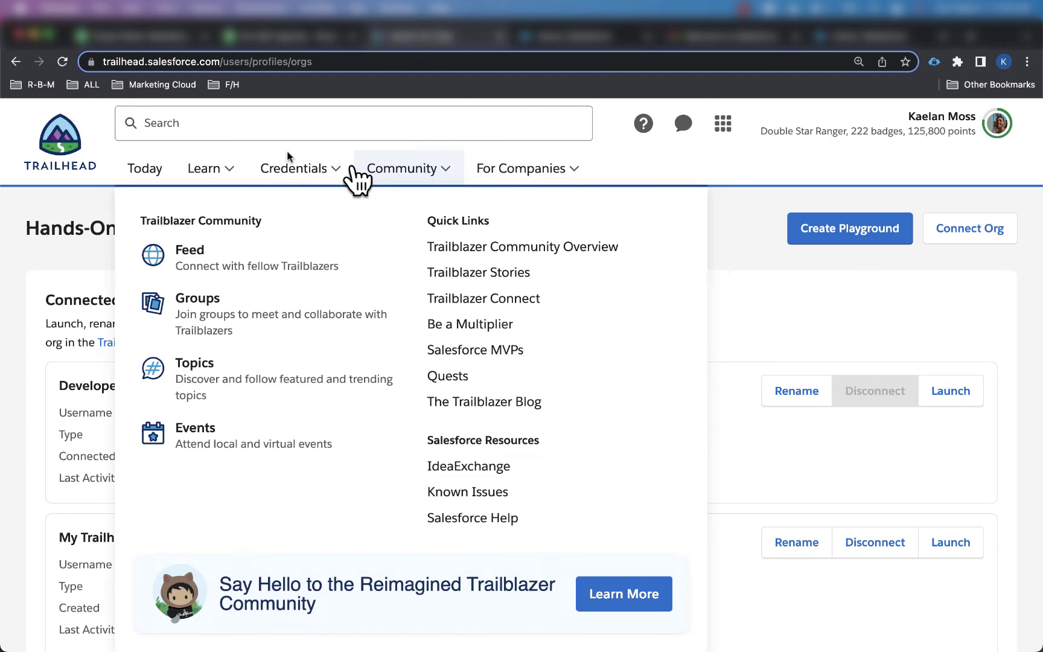
# Step: Open the Deploy the Ready to Fly Sample App project and scroll to its Verify Step challenge
pyautogui.moveTo(204, 181)
pyautogui.click(220, 244)
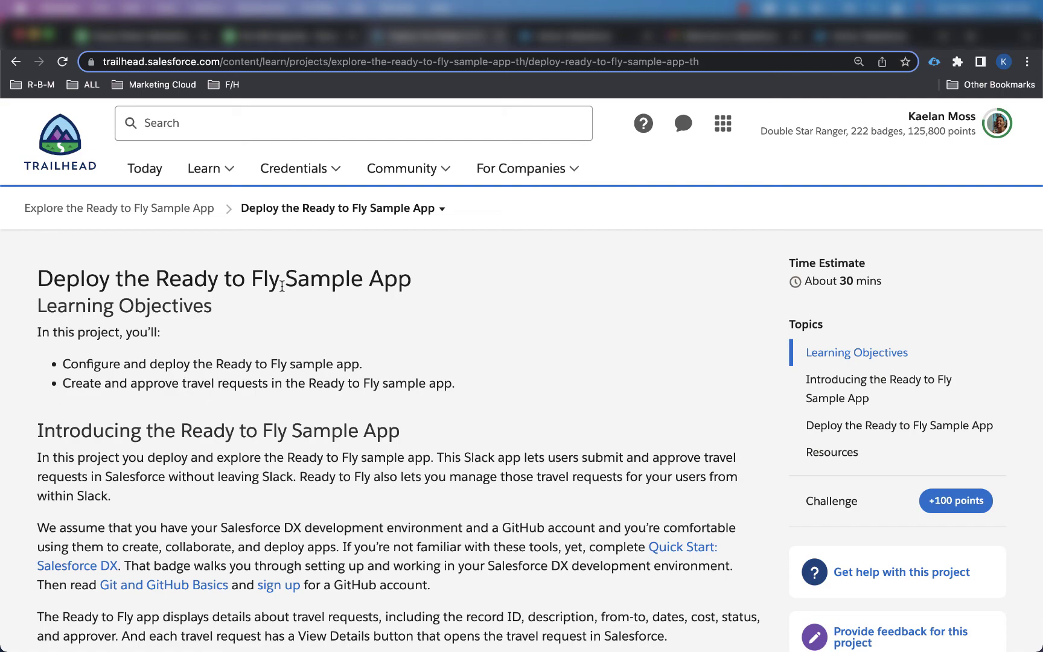
pyautogui.scroll(-20, 282, 286)
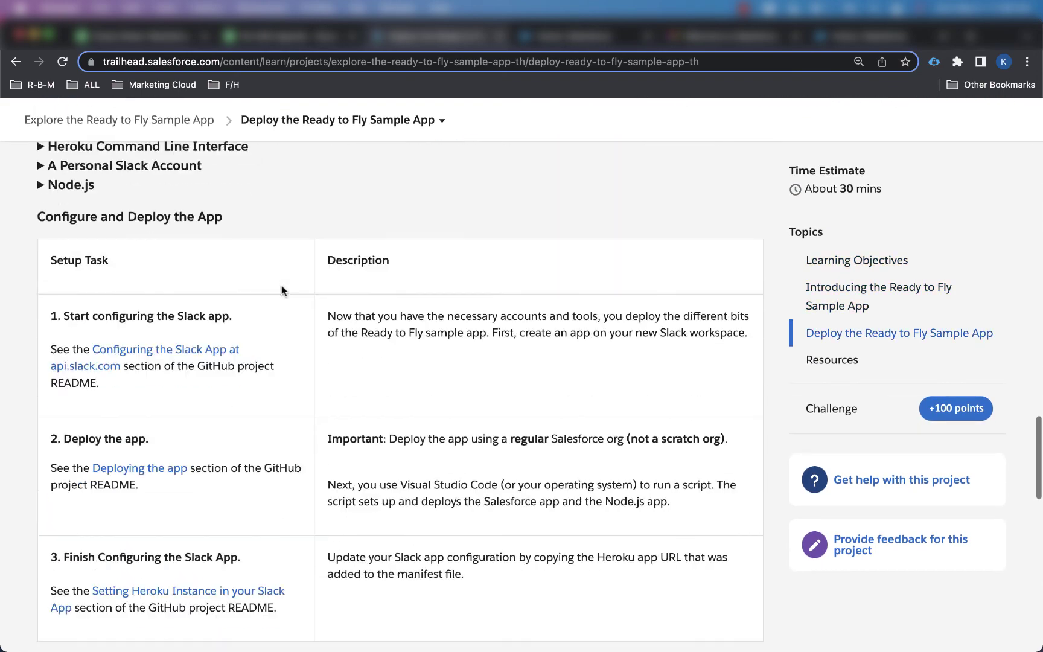
pyautogui.scroll(-12, 282, 289)
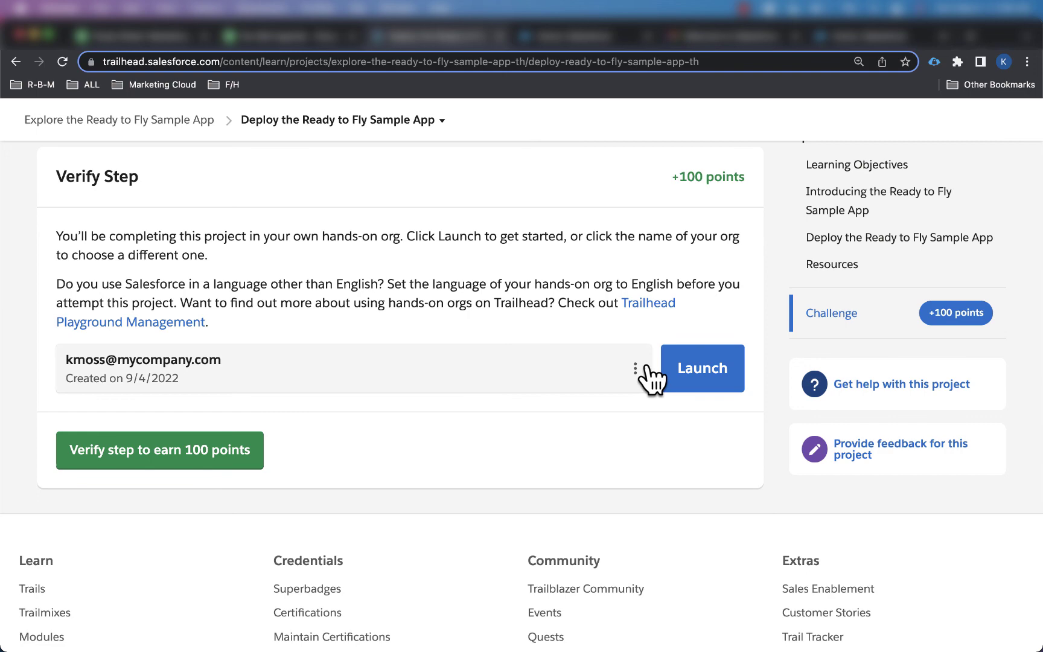
# Step: Launch the challenge org, then review the Choose a hands-on org list and close it
pyautogui.click(712, 372)
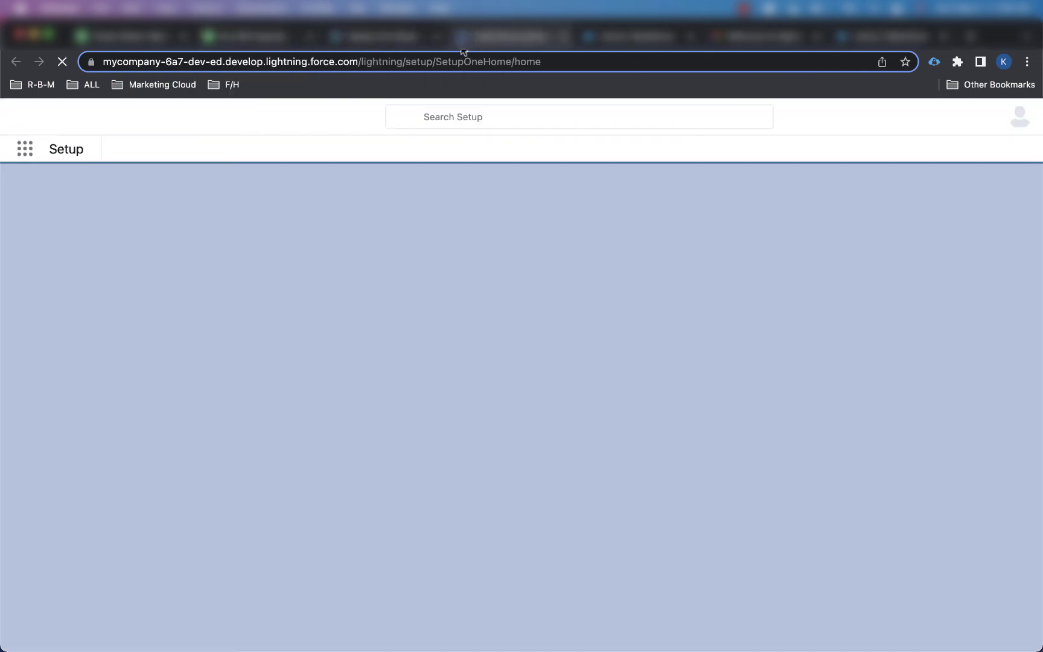
pyautogui.click(380, 37)
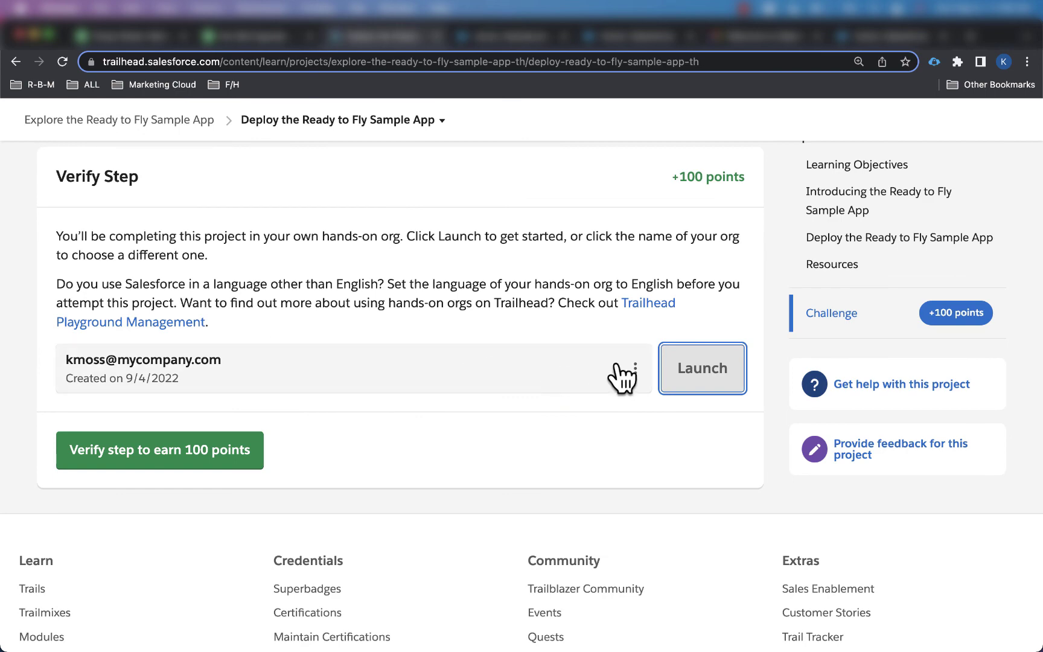
pyautogui.click(636, 370)
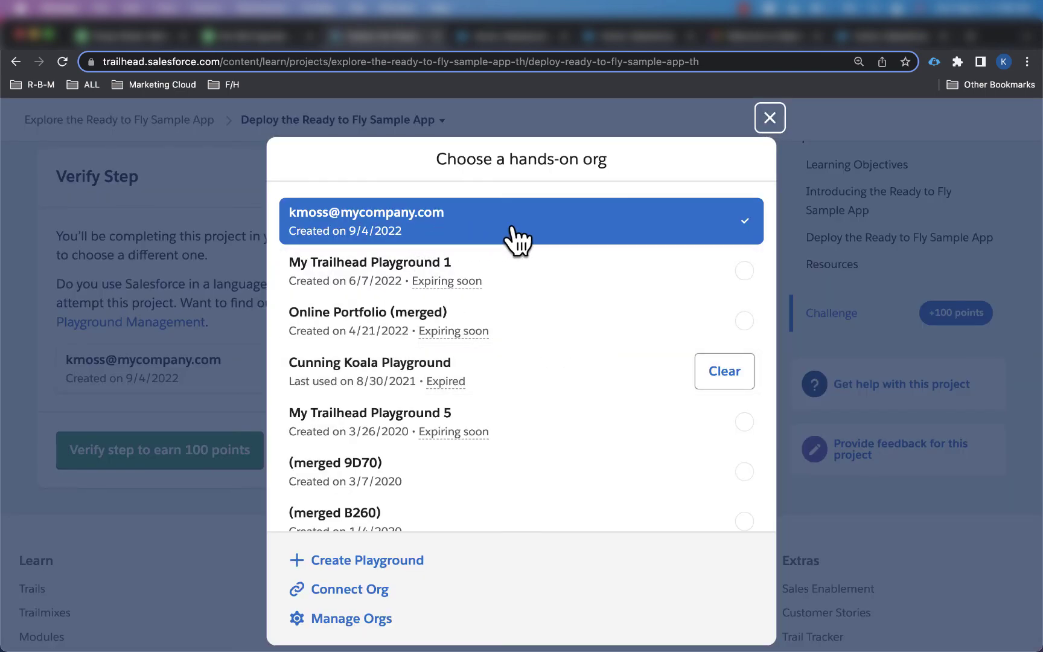
pyautogui.scroll(-3, 516, 239)
pyautogui.scroll(-3, 512, 225)
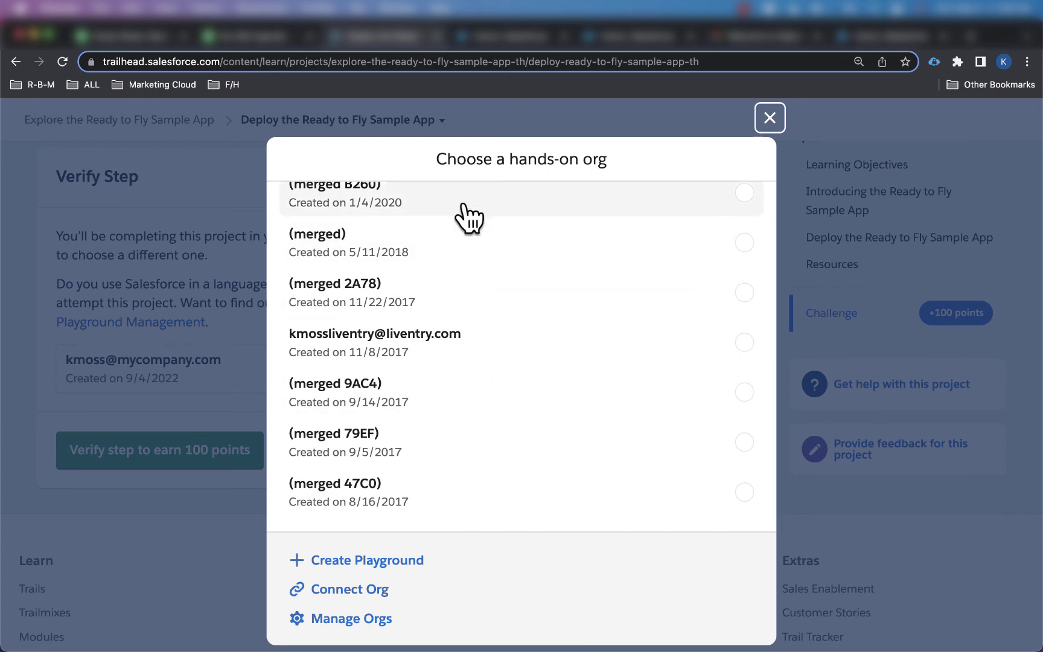
pyautogui.press('Escape')
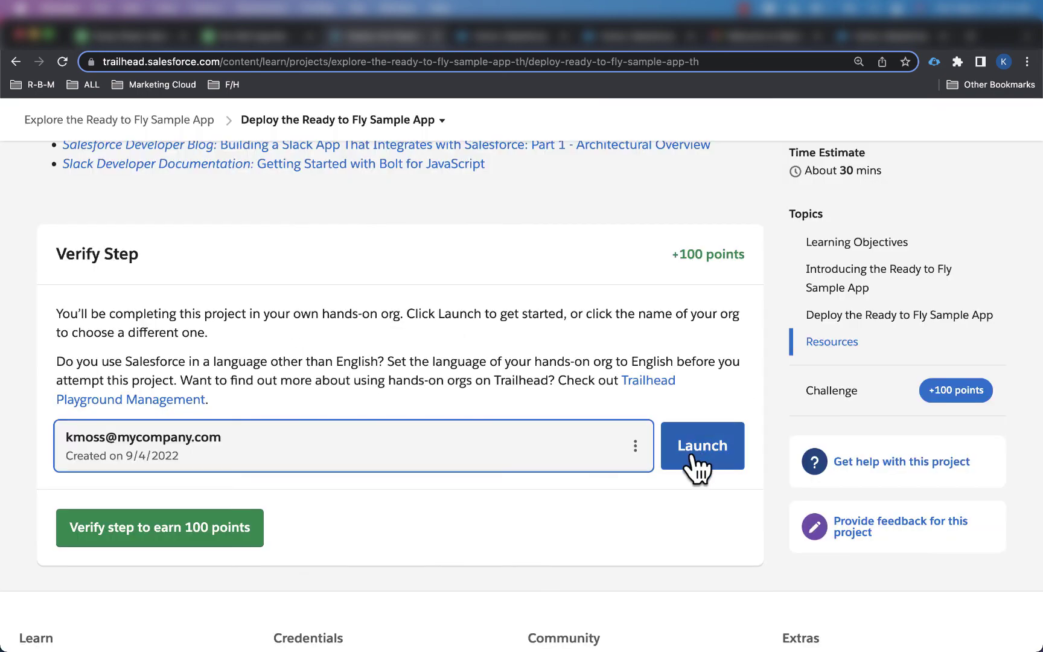